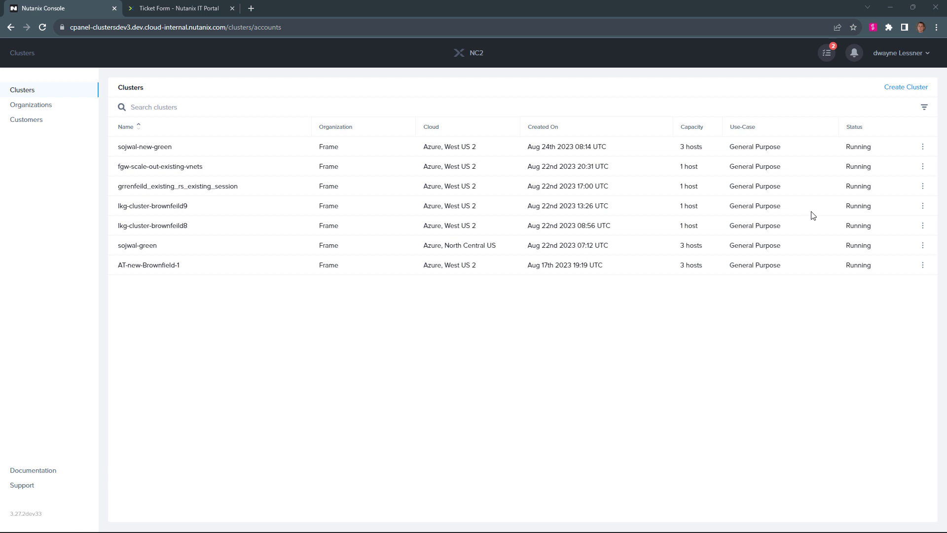
Start creating a General Purpose cluster in the Frame organization and name it flow-tme-ha
click(901, 88)
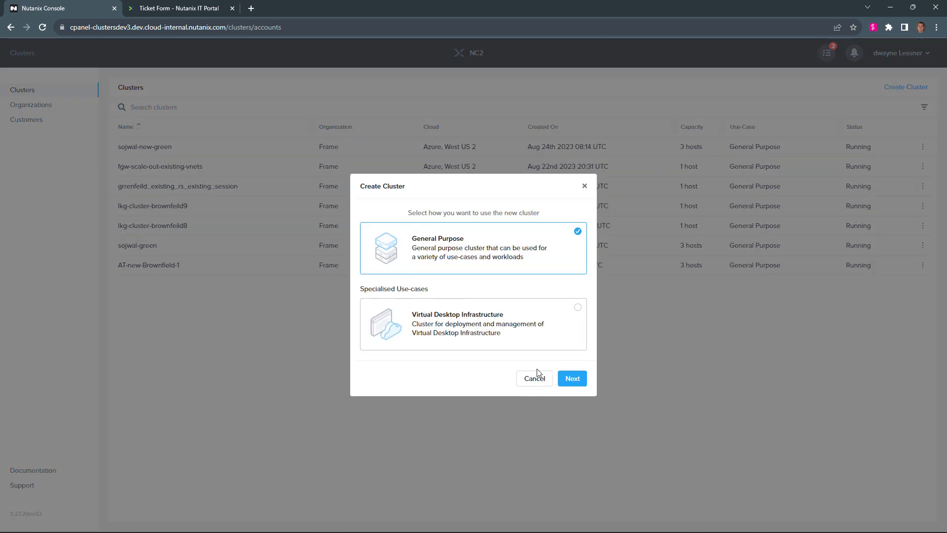
click(572, 379)
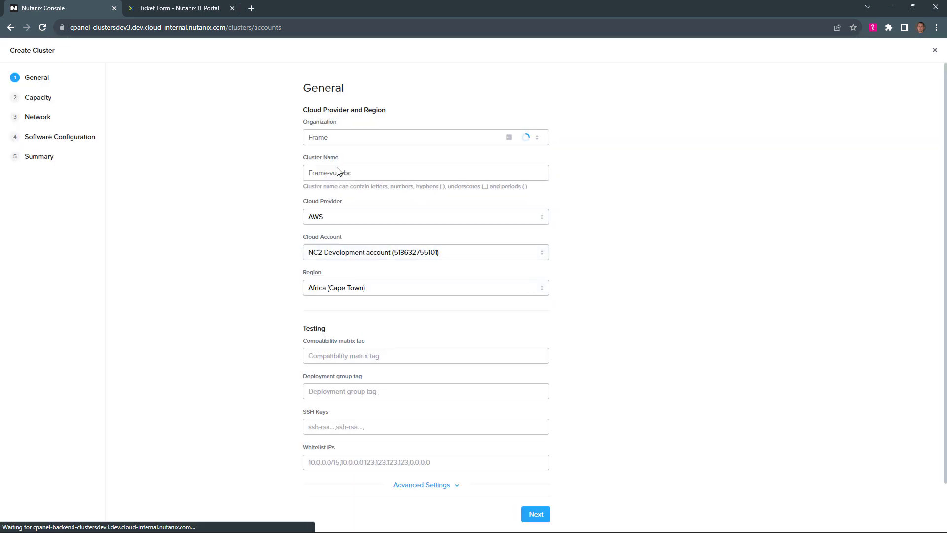
drag(363, 172, 203, 173)
text(flow-tme)
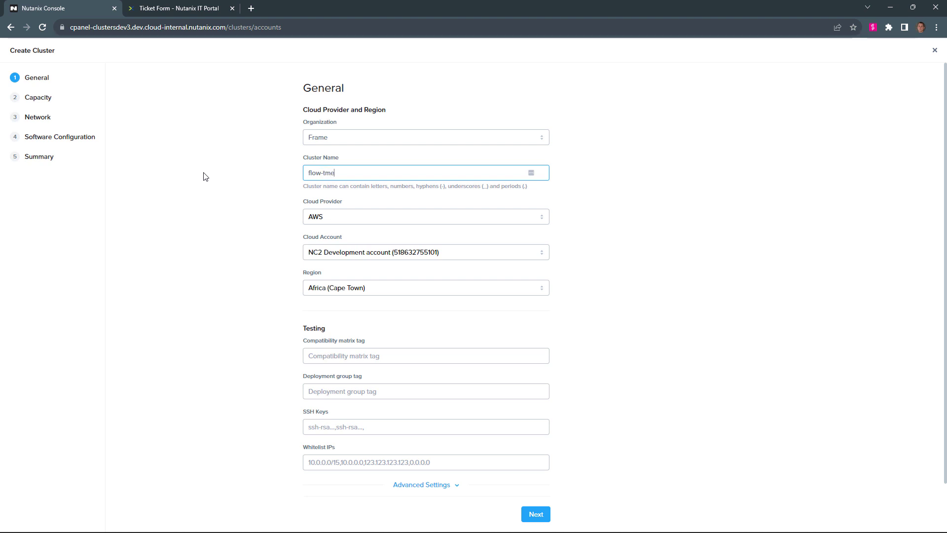
text(-ha)
key(Tab)
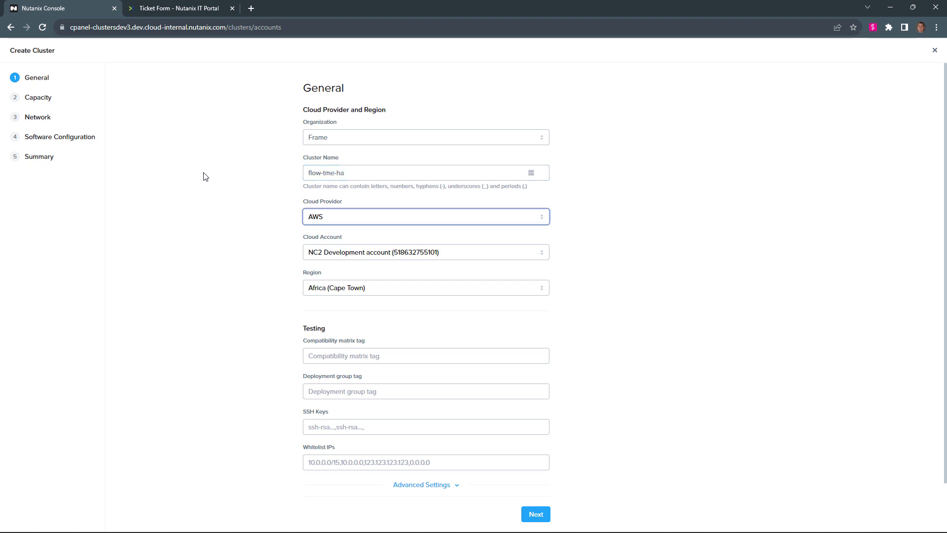
Set the cluster's cloud provider to Azure and its region to East US
key(Down)
key(Tab)
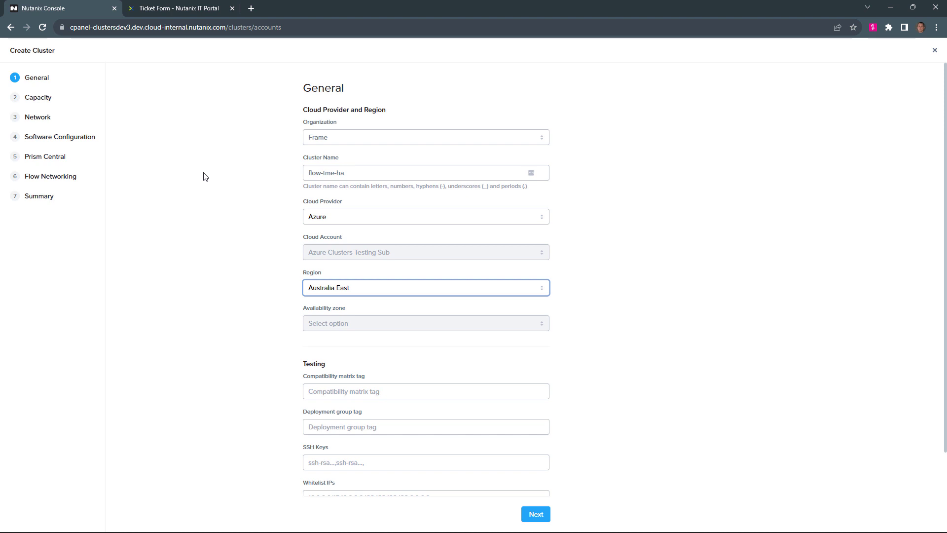
key(Down)
key(Tab)
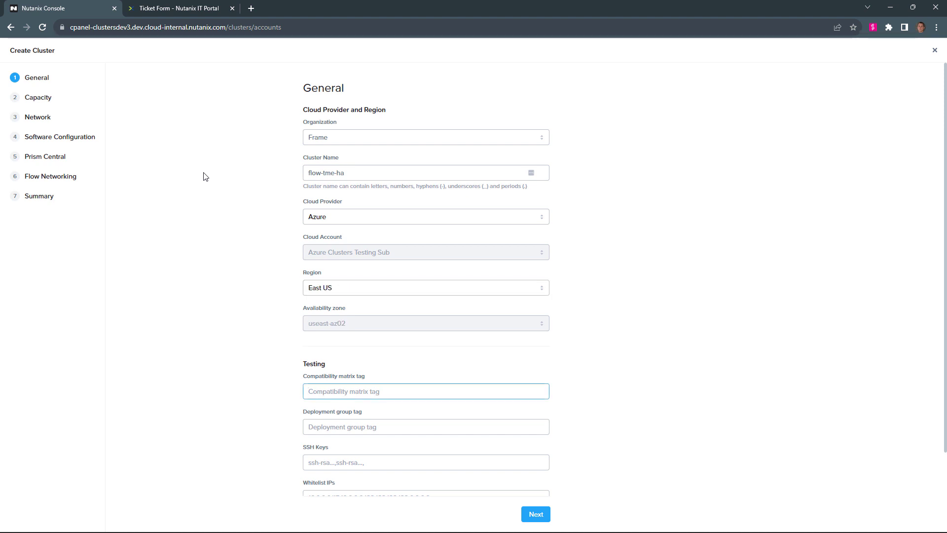
Set both the compatibility matrix tag and the deployment group tag to aos-qa, and continue to the capacity settings
text(aos-qa)
key(Tab)
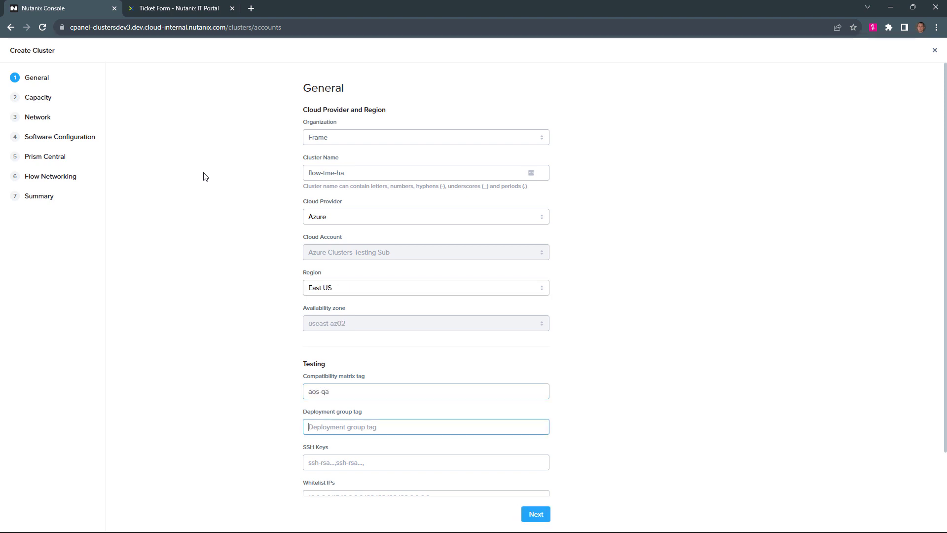
text(aos-qa)
click(541, 518)
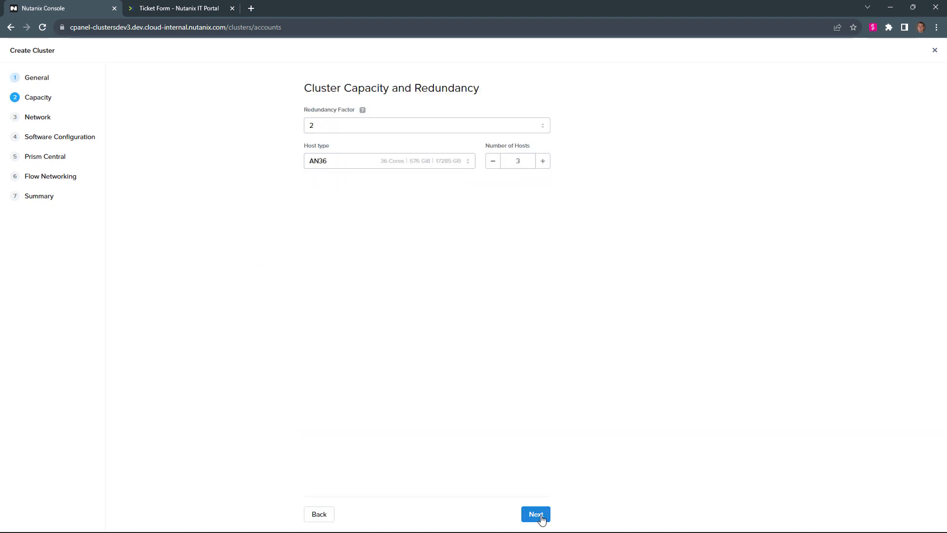
Accept the default cluster capacity and redundancy, and choose to create a new VNET for the cluster
click(537, 516)
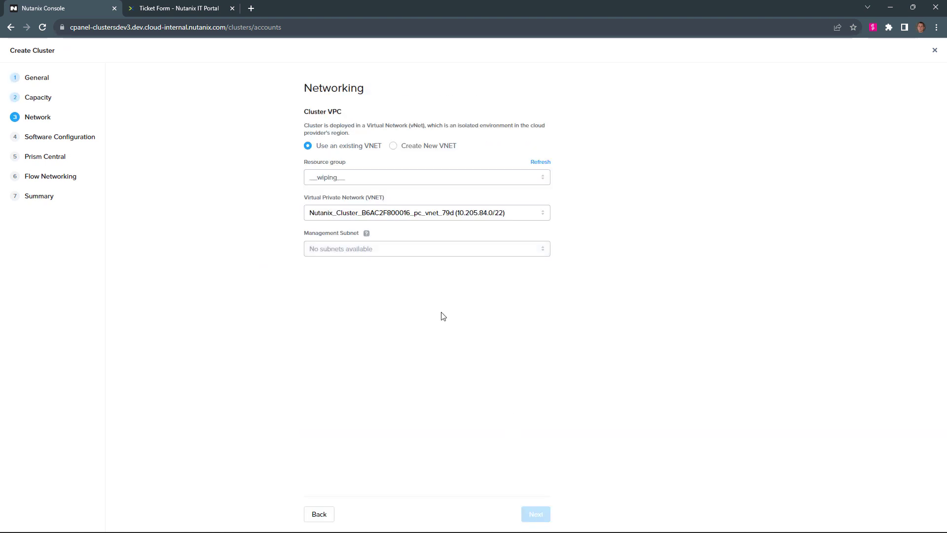
click(393, 146)
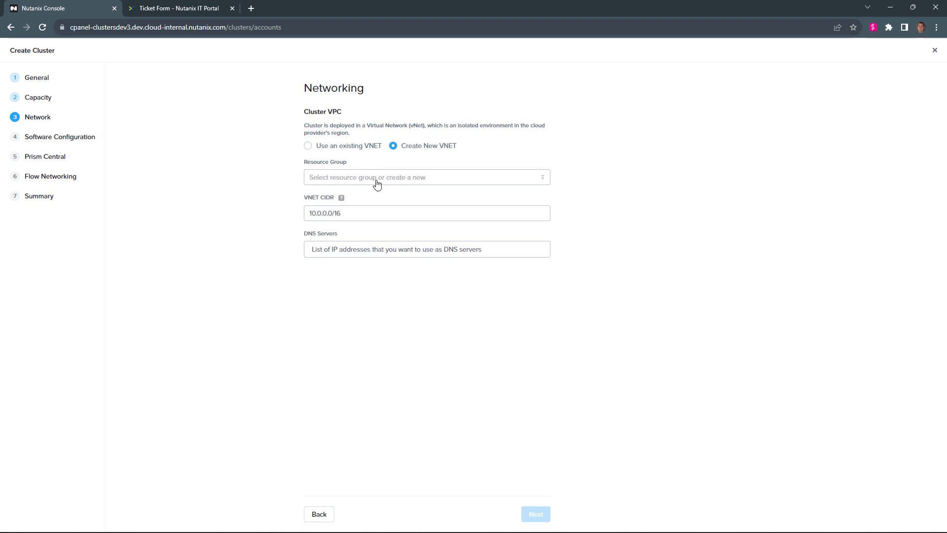
click(365, 180)
click(360, 179)
text(tmee)
Choose to create a new resource group for the cluster's VNET and name it tmeflow
click(394, 182)
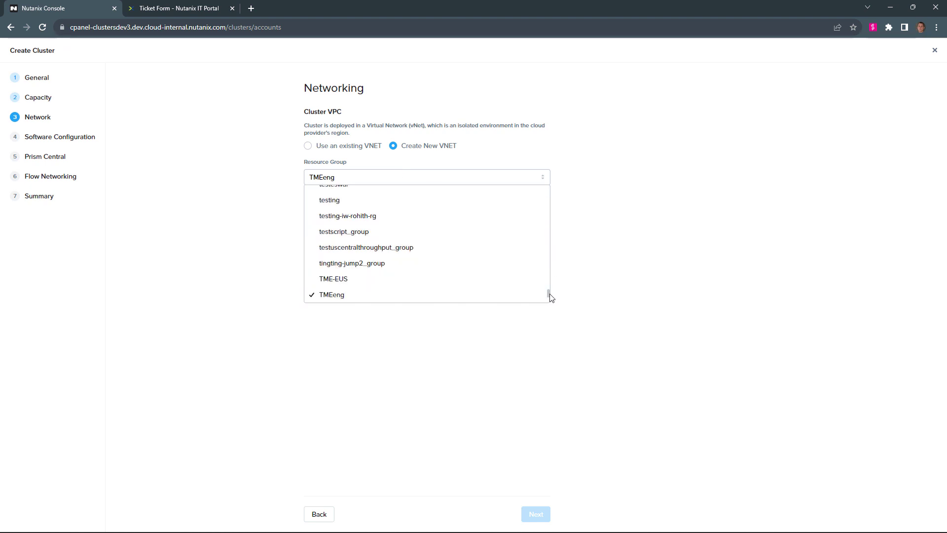
drag(551, 296, 472, 197)
click(471, 194)
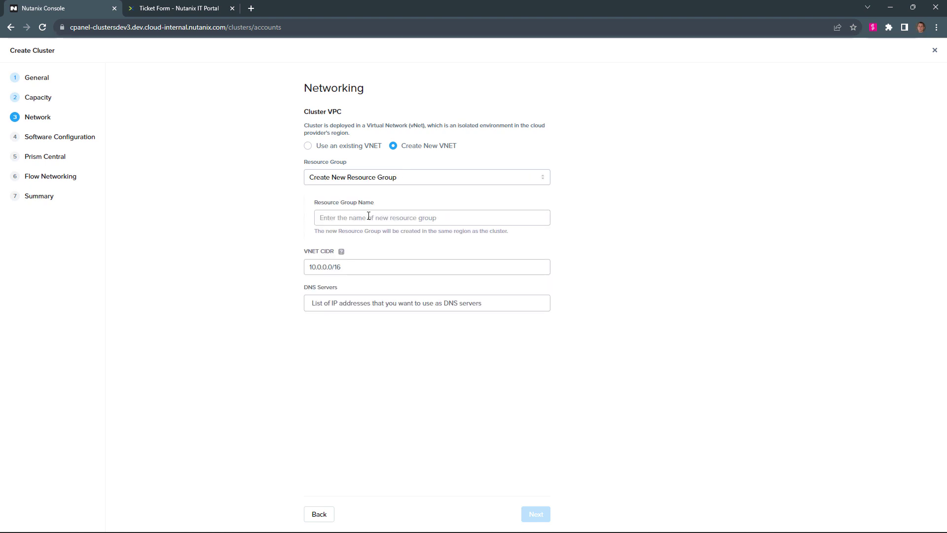
click(368, 216)
text(tmeflow)
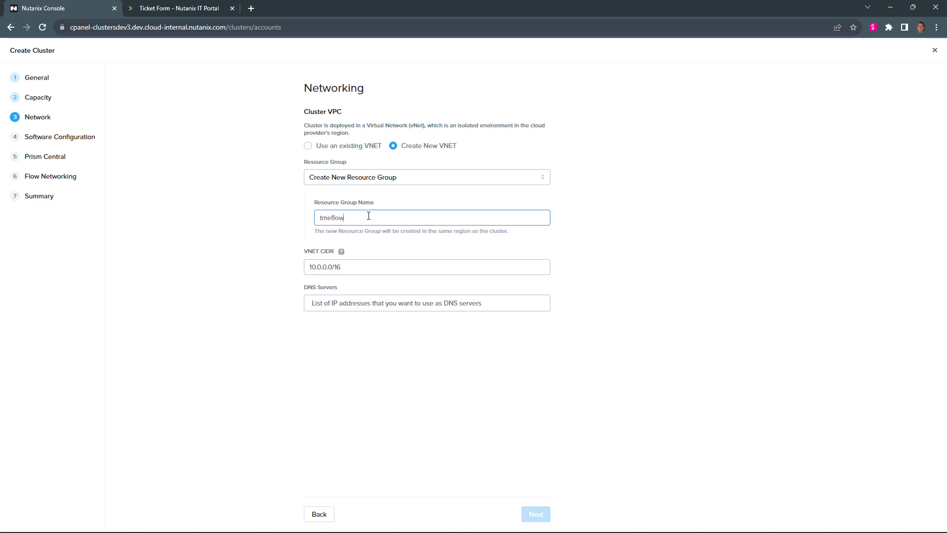
Set the cluster's VNET CIDR to 10.0.0.0/22
key(Tab)
key(End)
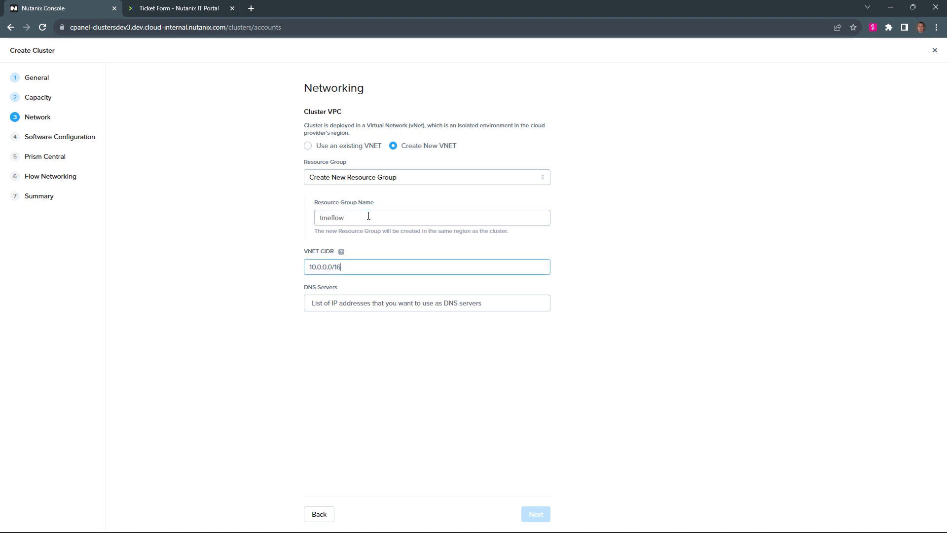
key(BackSpace)
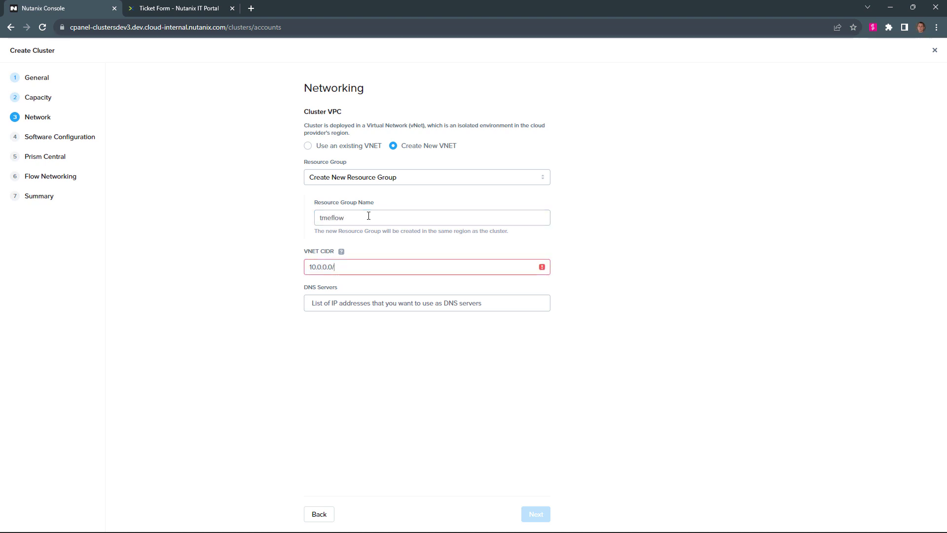
text(22)
key(Tab)
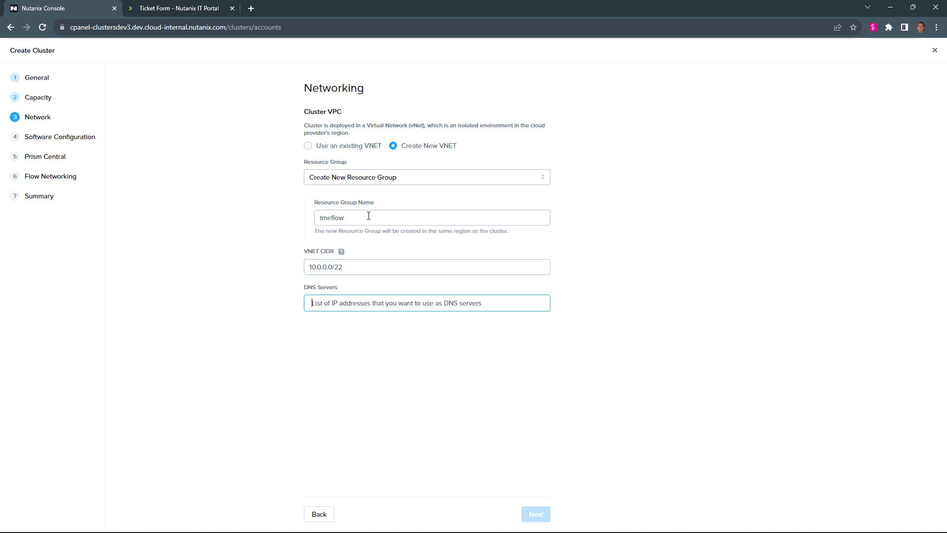
Add 8.8.8.8 and 1.1.1.1 as the DNS servers and continue to the software configuration
text(8.8.8)
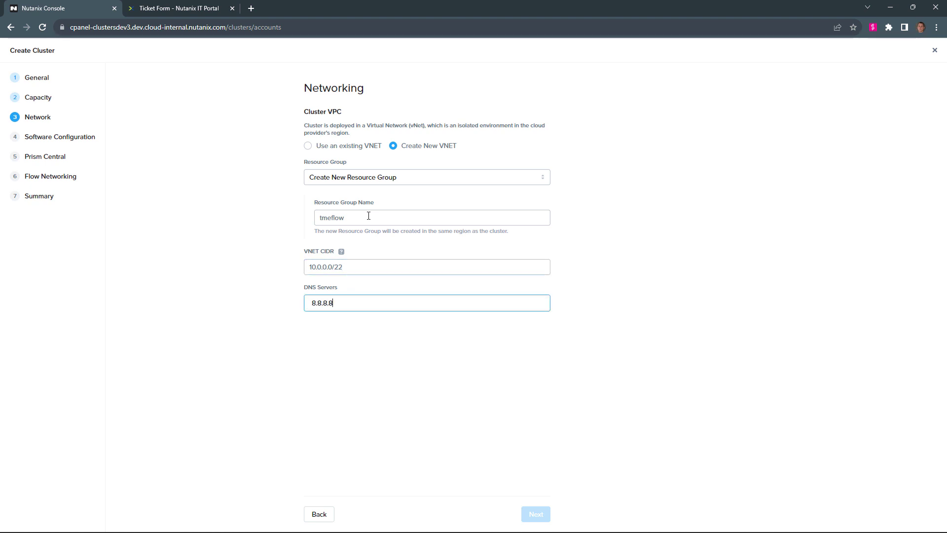
text(.8)
key(Return)
text(1)
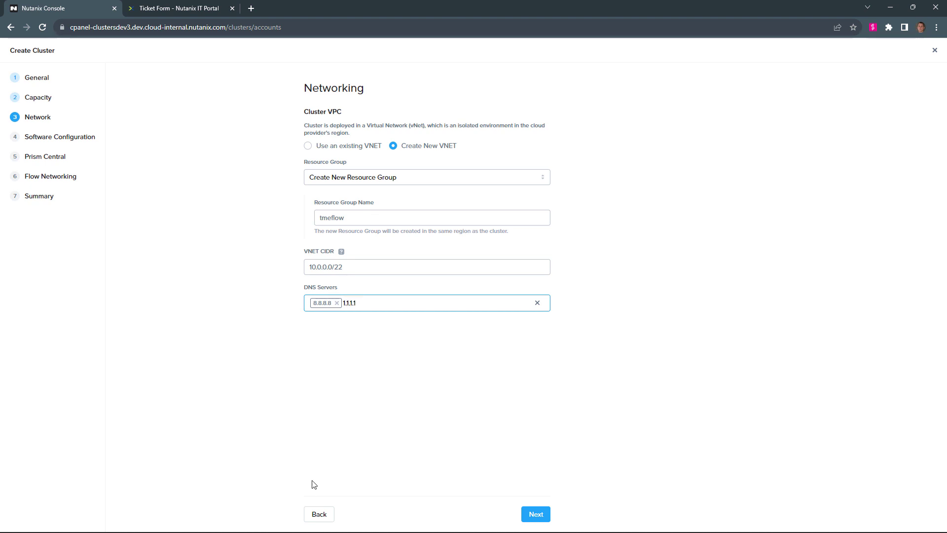
text(.1.1.1)
click(536, 514)
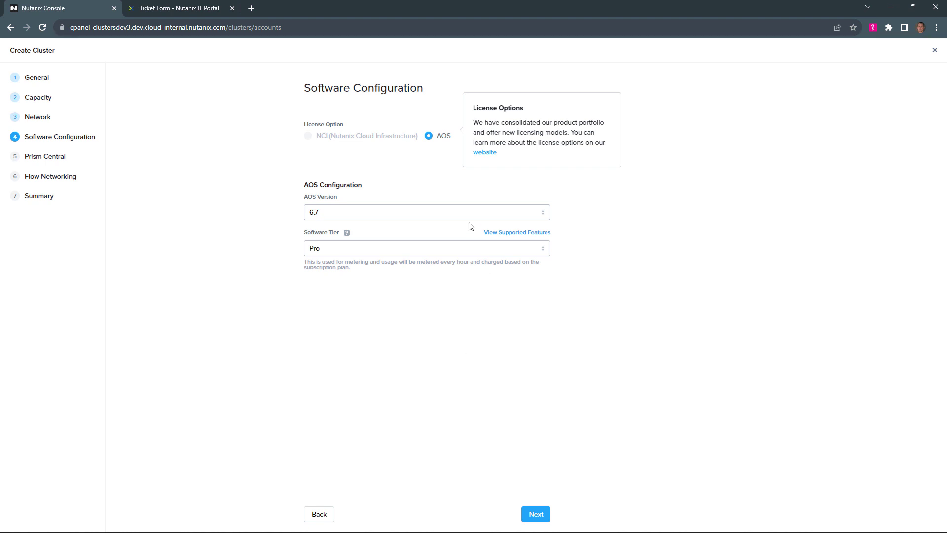
Change the AOS software tier and continue to the Prism Central configuration
click(467, 250)
click(467, 279)
click(535, 514)
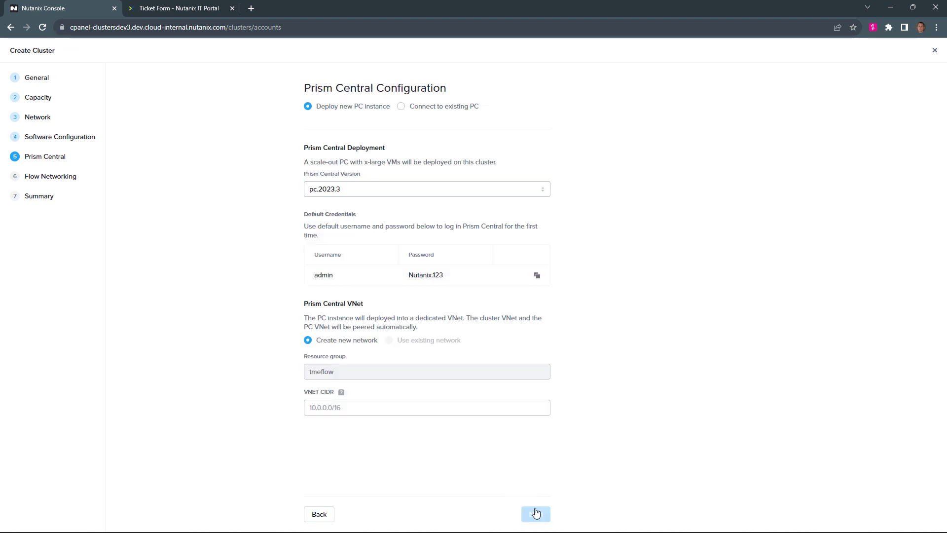
Set the Prism Central VNet CIDR to 10.20.0.0/22 and continue to the Flow Networking configuration
click(436, 406)
text(10.20.0.0)
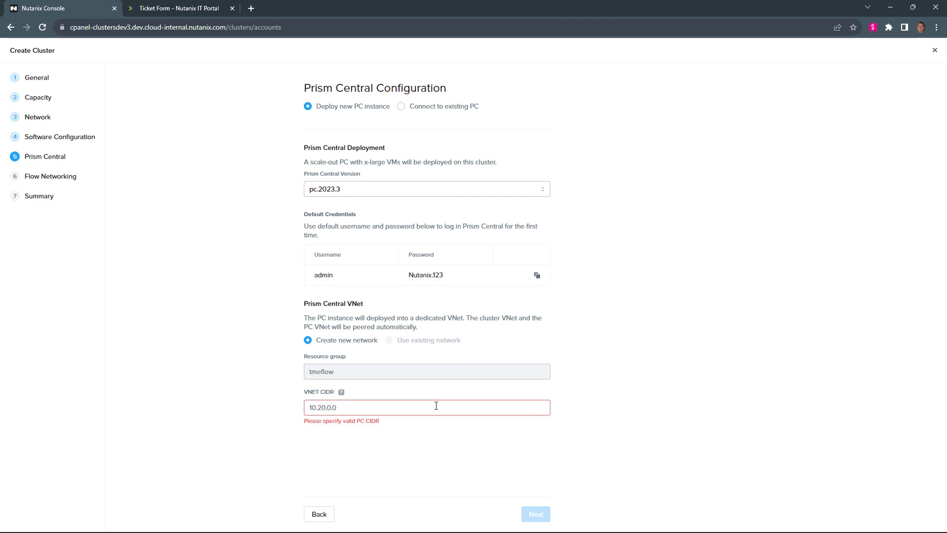
text(/22)
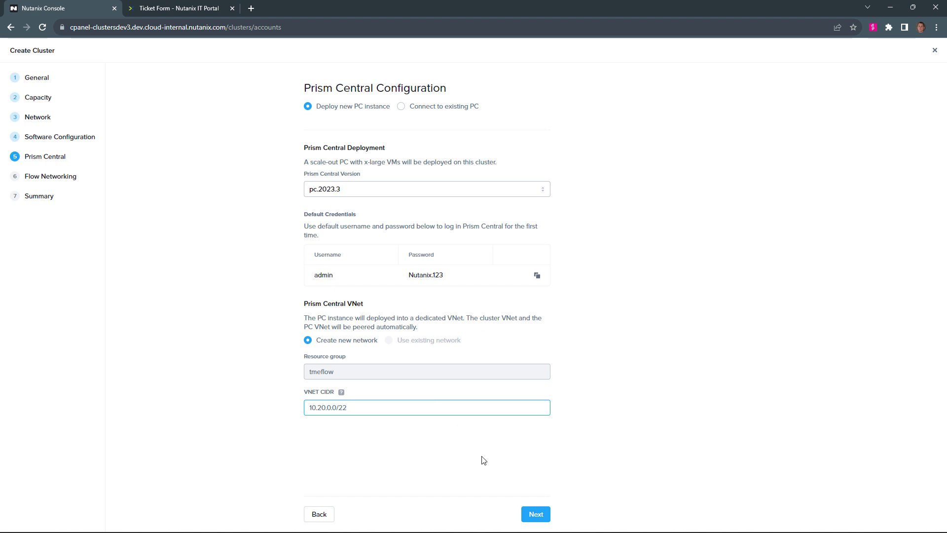
click(535, 514)
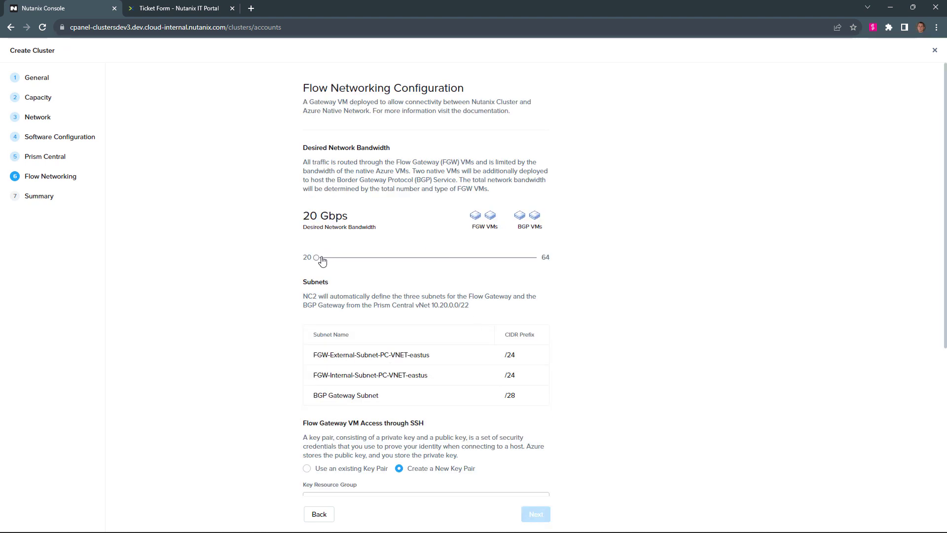
Keep the desired network bandwidth at 20 Gbps and use the existing SSH key pair multi-tme-eng for Flow Gateway VM access
mouse_move(317, 257)
mouse_down()
mouse_move(546, 257)
mouse_move(315, 259)
mouse_up()
scroll(421, 329, down, 4)
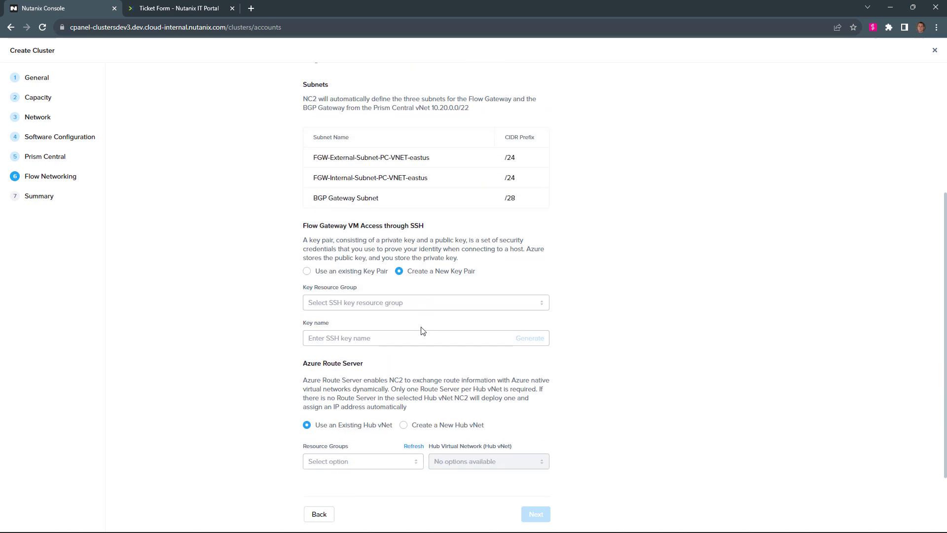
click(369, 272)
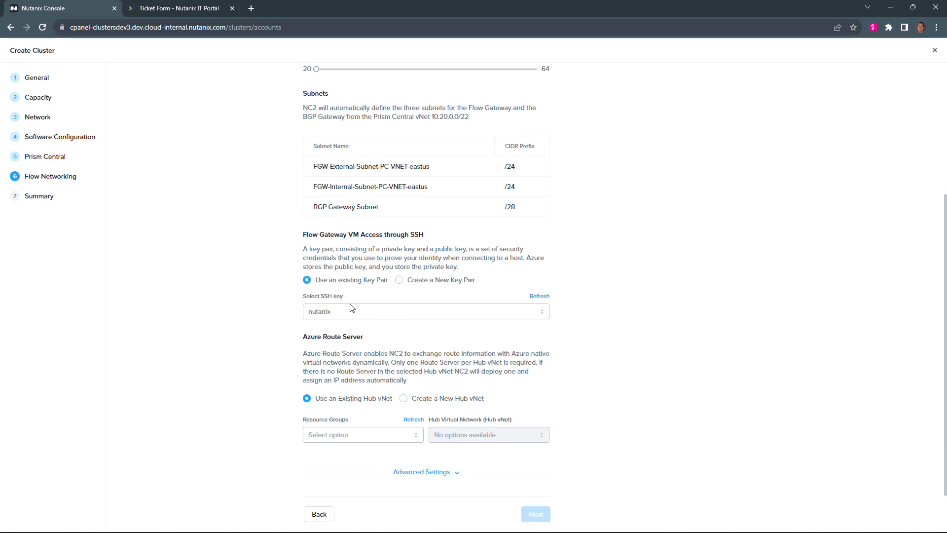
click(347, 312)
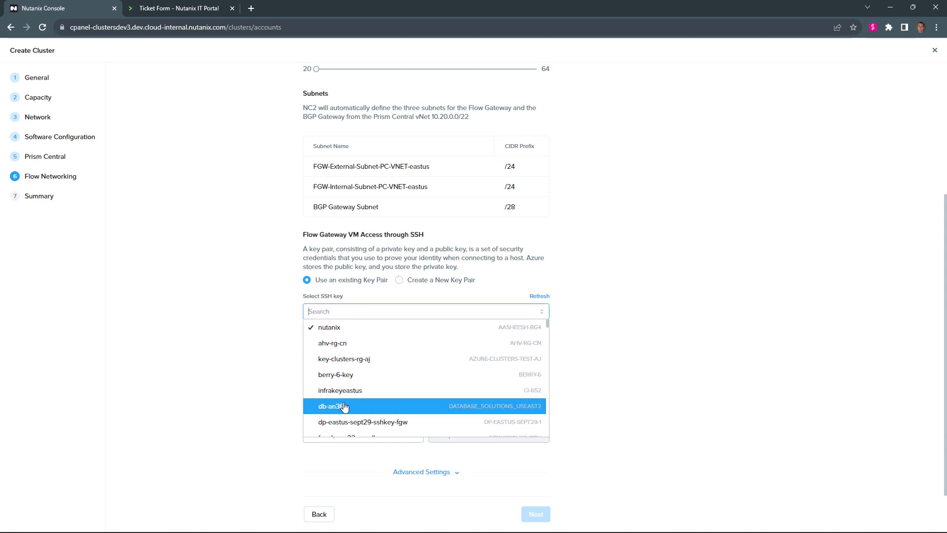
text(mu)
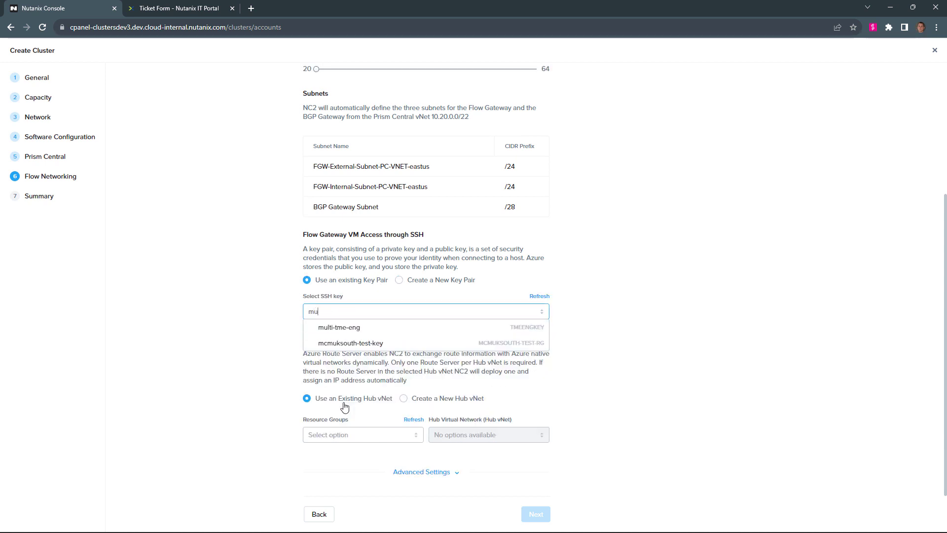
click(347, 327)
Choose to create a new hub vNet for the Azure Route Server in resource group tmeflow, with CIDR 10.30.0.0/20
click(443, 398)
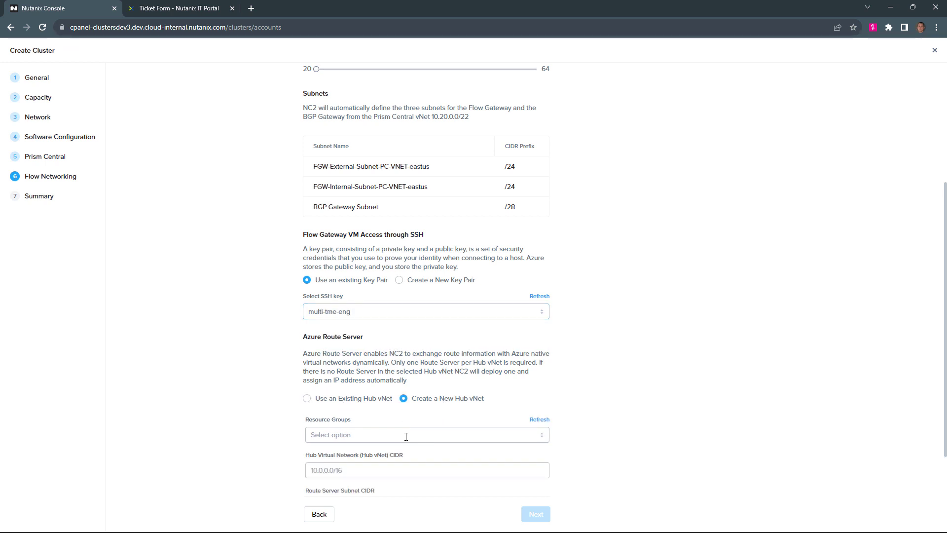
click(395, 436)
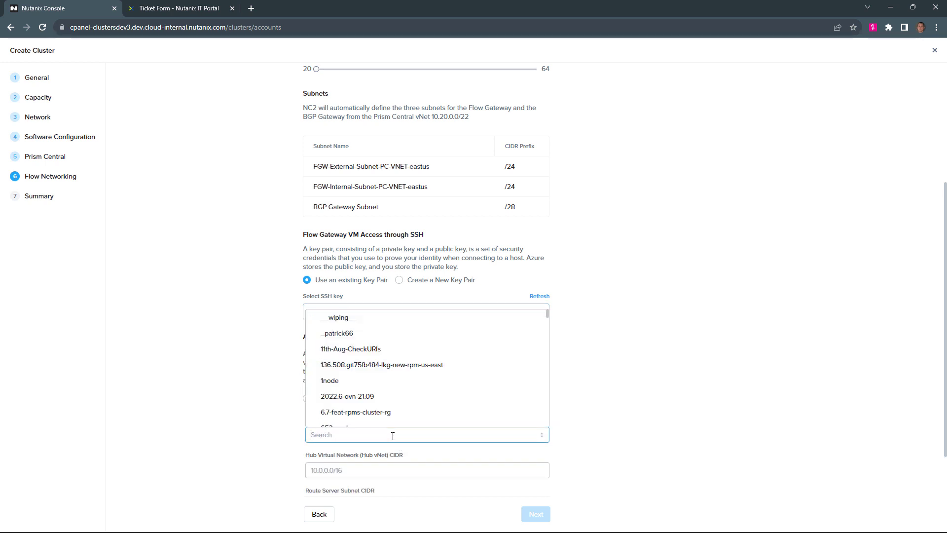
text(tme)
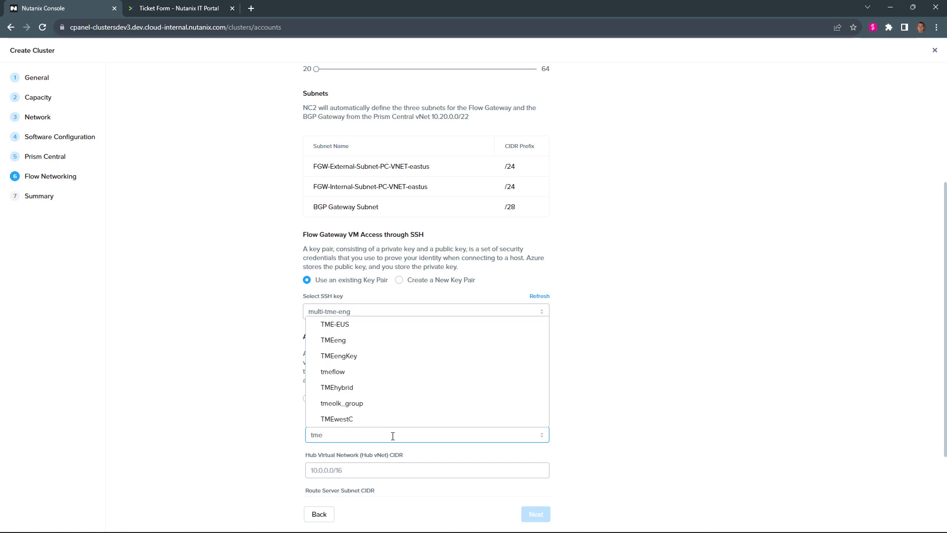
click(391, 370)
click(404, 472)
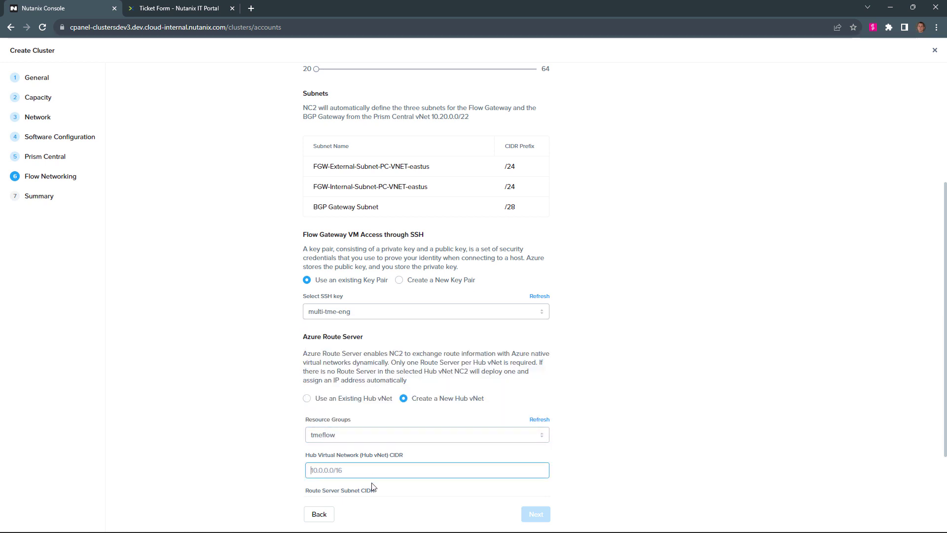
text(10.30.0.0/20)
click(610, 437)
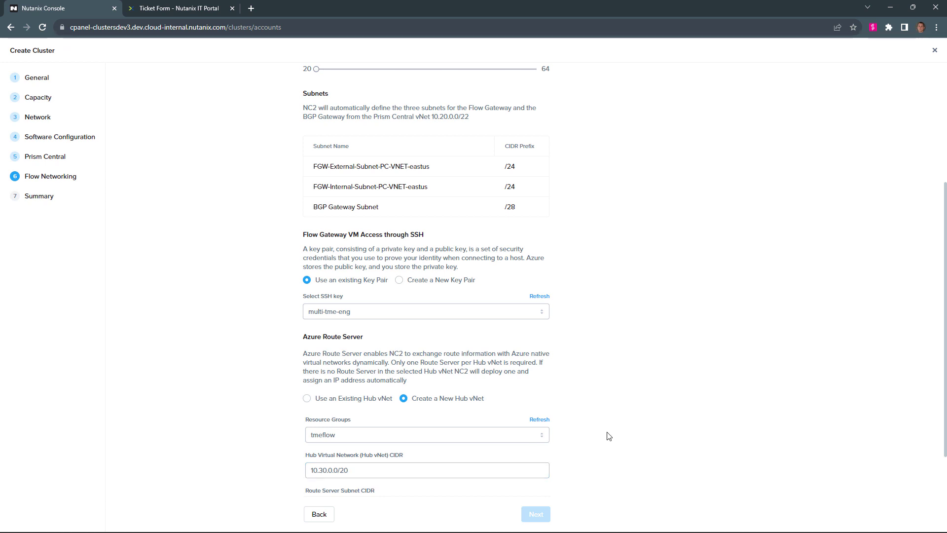
Enter a /24 CIDR for the route server subnet and continue to the cluster summary
scroll(434, 434, down, 1)
click(337, 460)
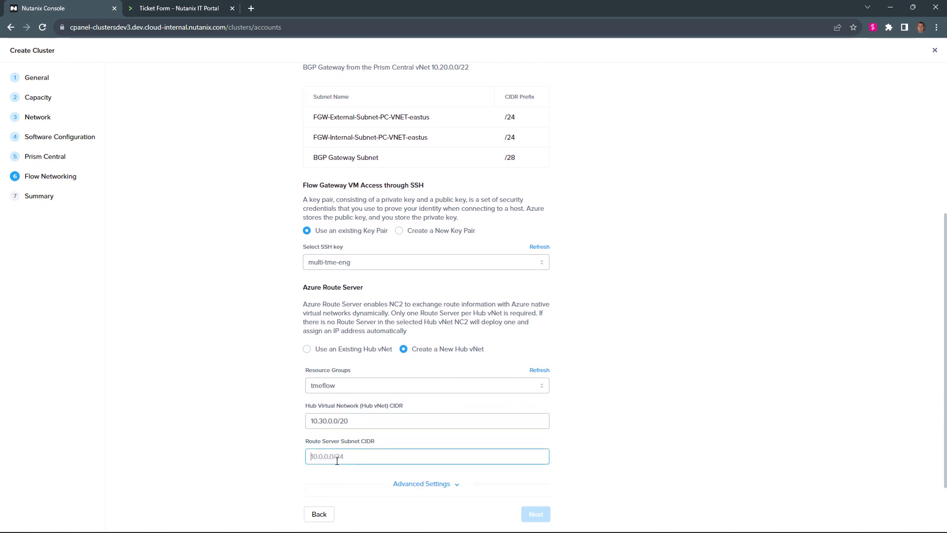
text(10.)
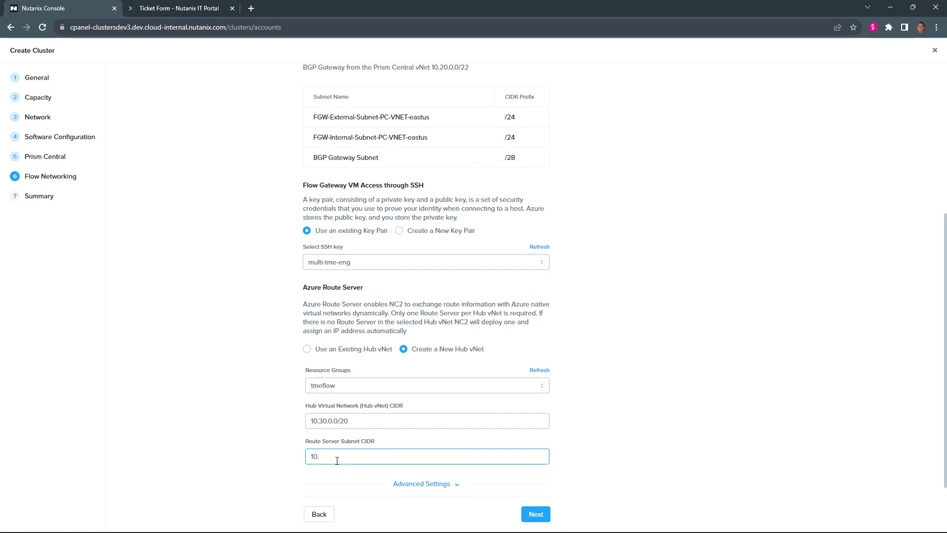
text(2-)
text(.1.)
text(0/24)
click(535, 514)
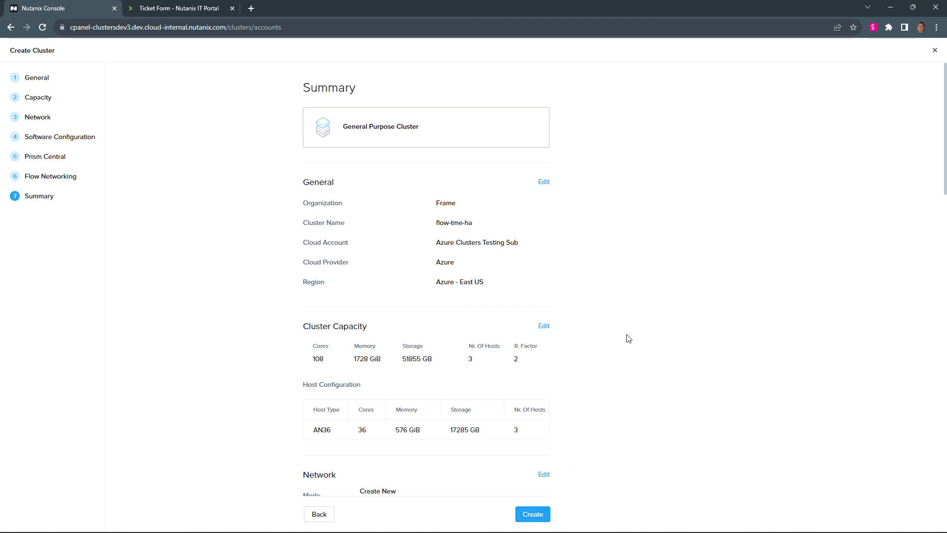
Review the full cluster summary, including the Prism Central and Flow Gateway settings, and create the cluster
scroll(629, 339, down, 1)
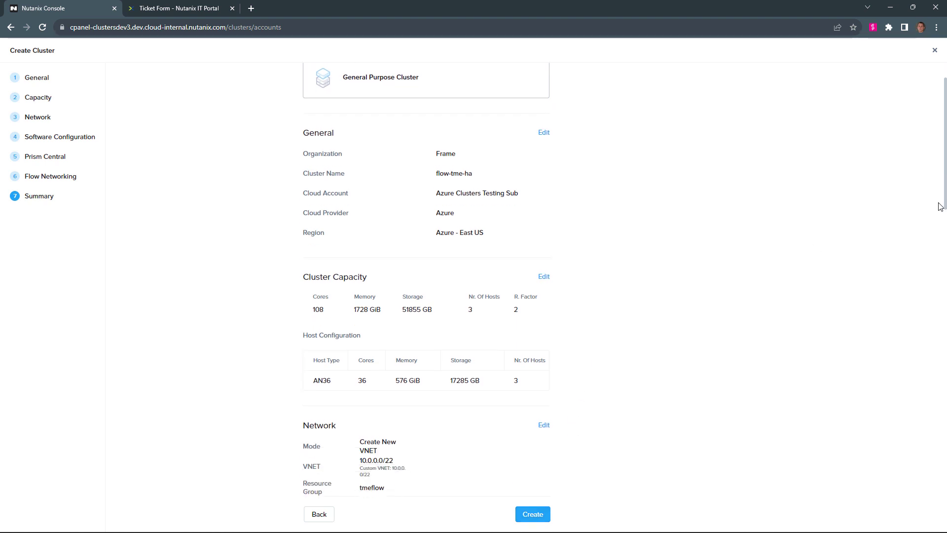
scroll(945, 210, down, 15)
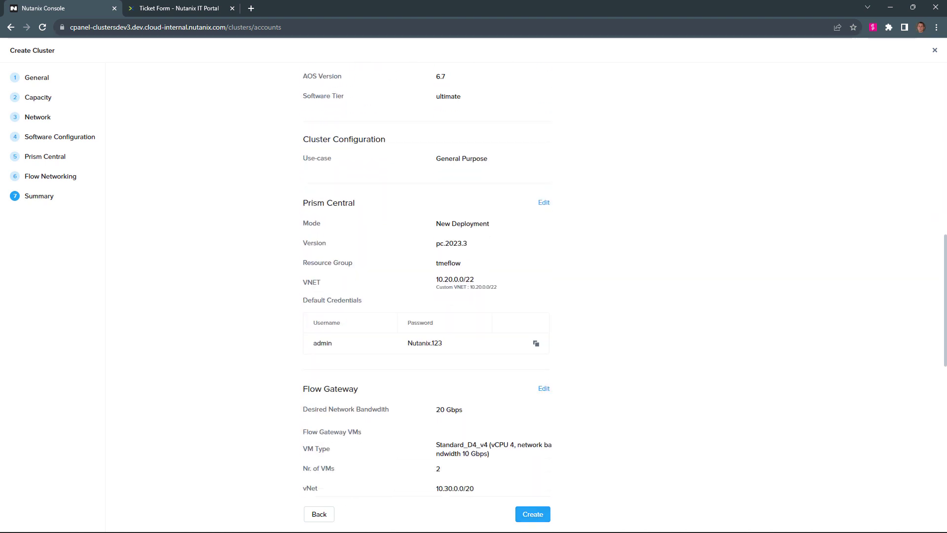
scroll(426, 296, up, 5)
scroll(426, 296, down, 1)
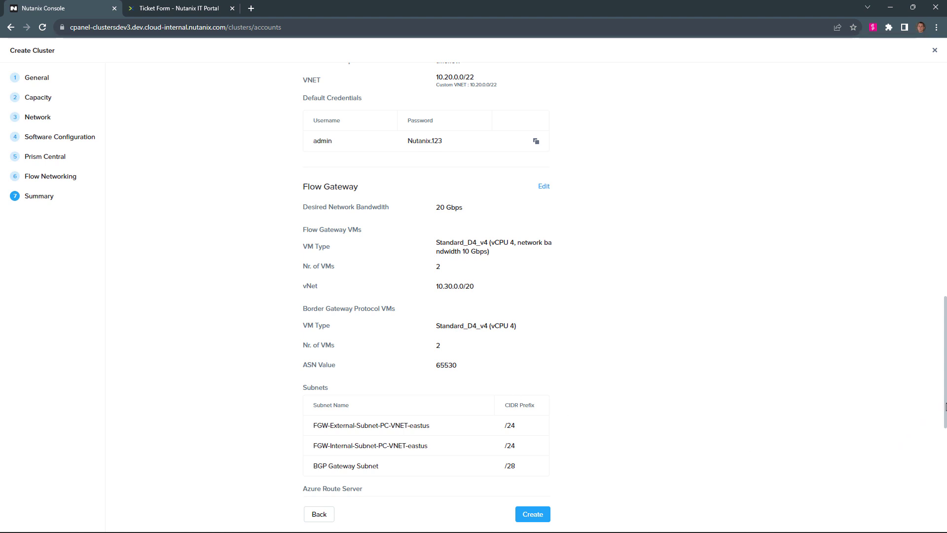
scroll(945, 406, down, 5)
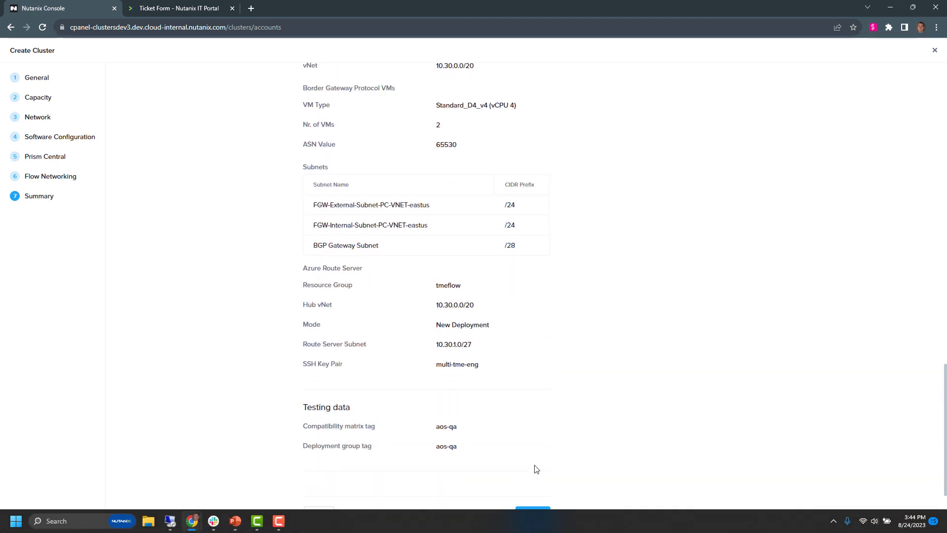
click(532, 513)
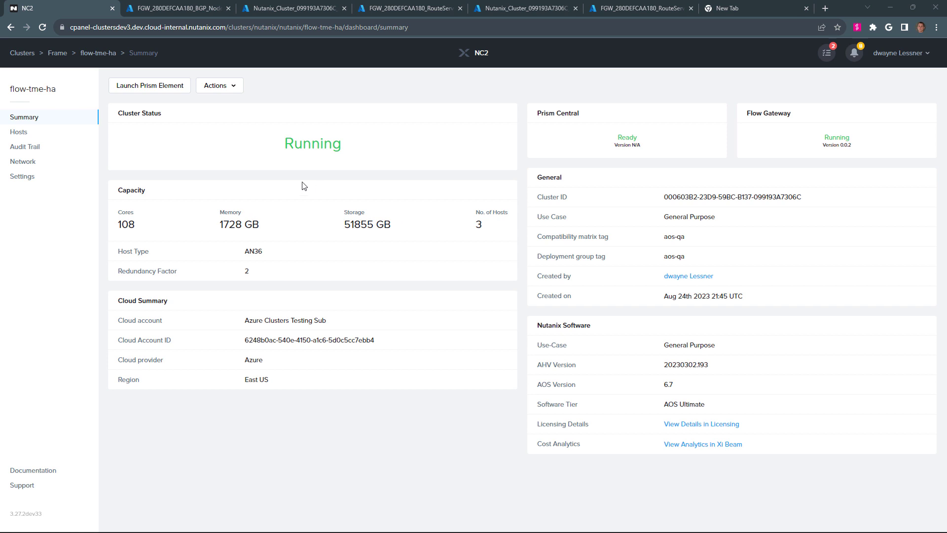
Examine the flow-tme-ha cluster's hosts and its cluster network, Prism Central and Flow Gateway network details
click(13, 131)
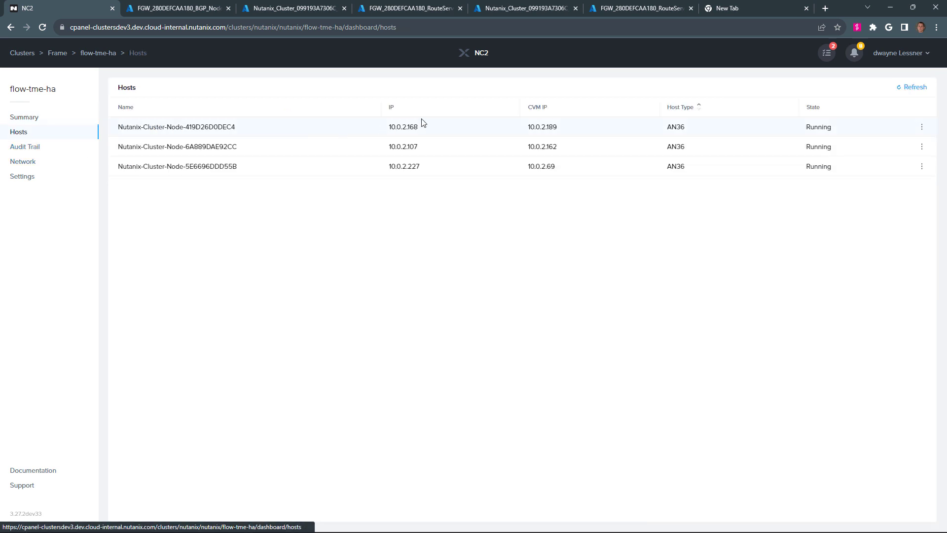
click(33, 167)
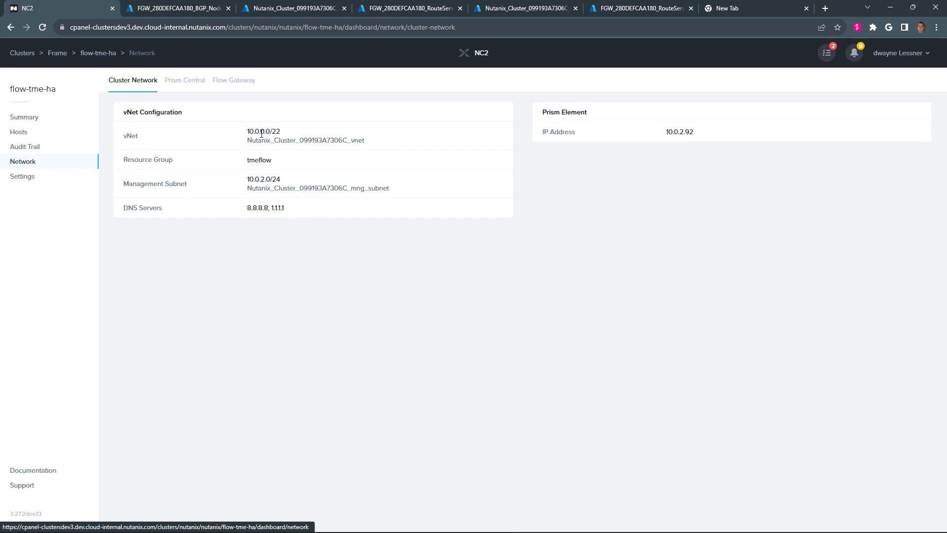
click(198, 84)
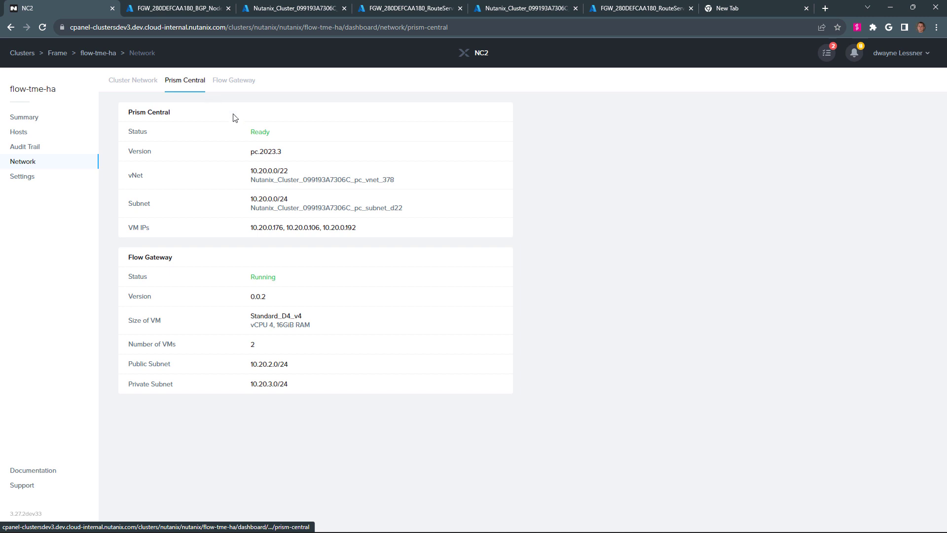
click(234, 84)
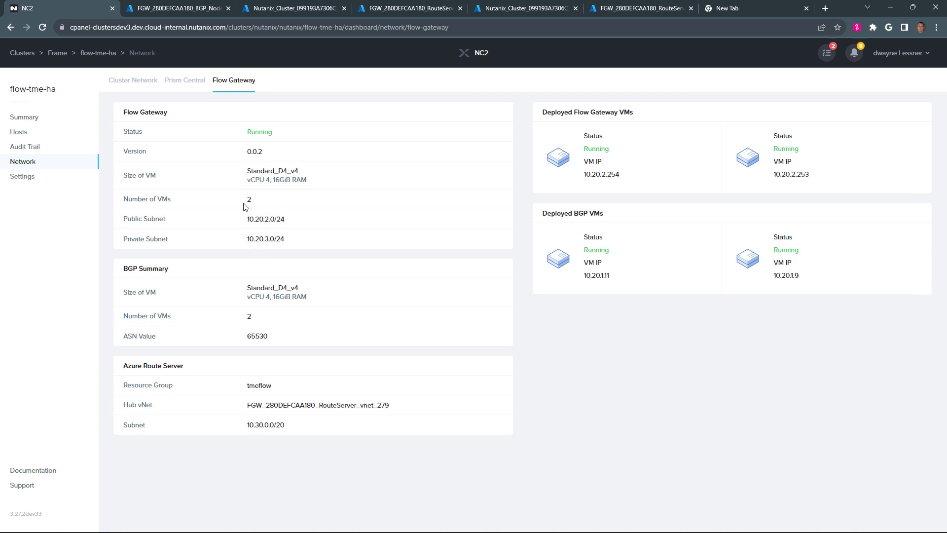
Switch to the Azure portal and examine the network interfaces of the first Flow Gateway BGP node VM
click(165, 9)
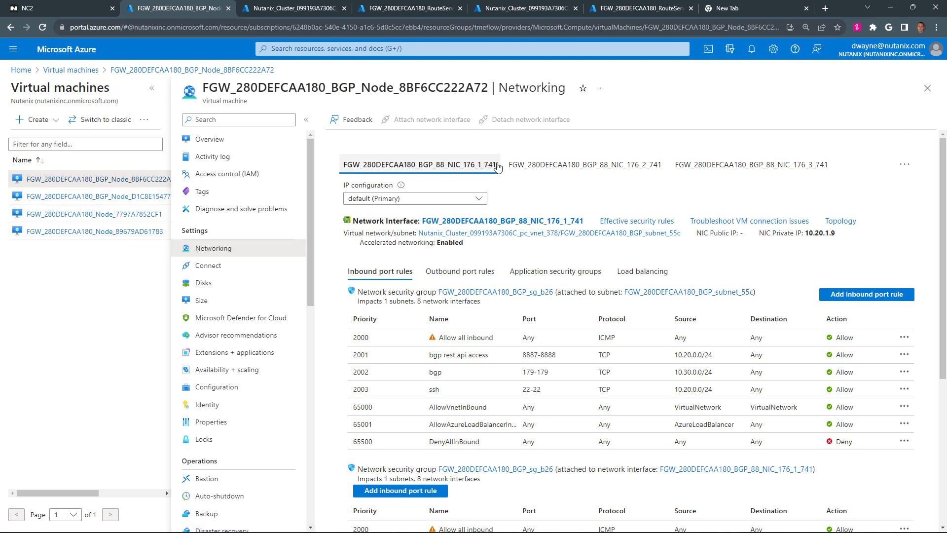
click(906, 165)
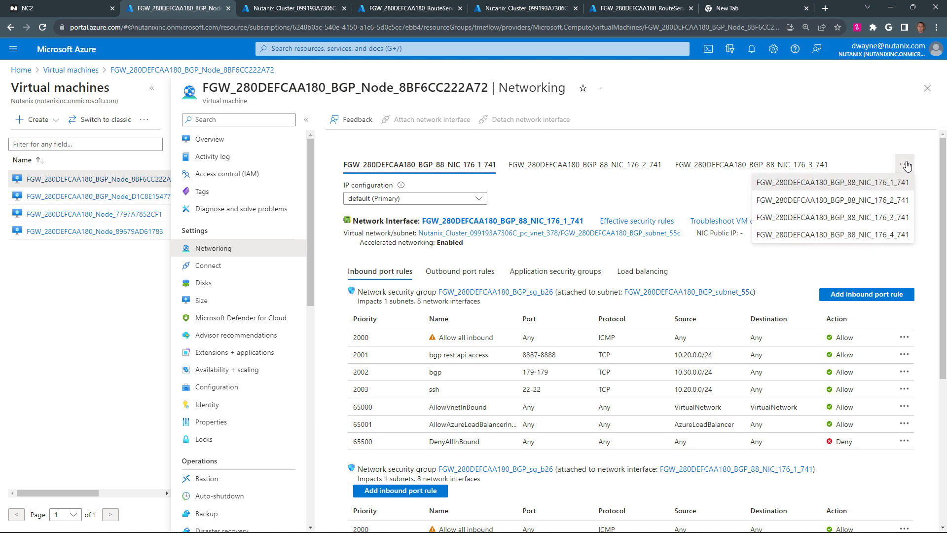
click(569, 207)
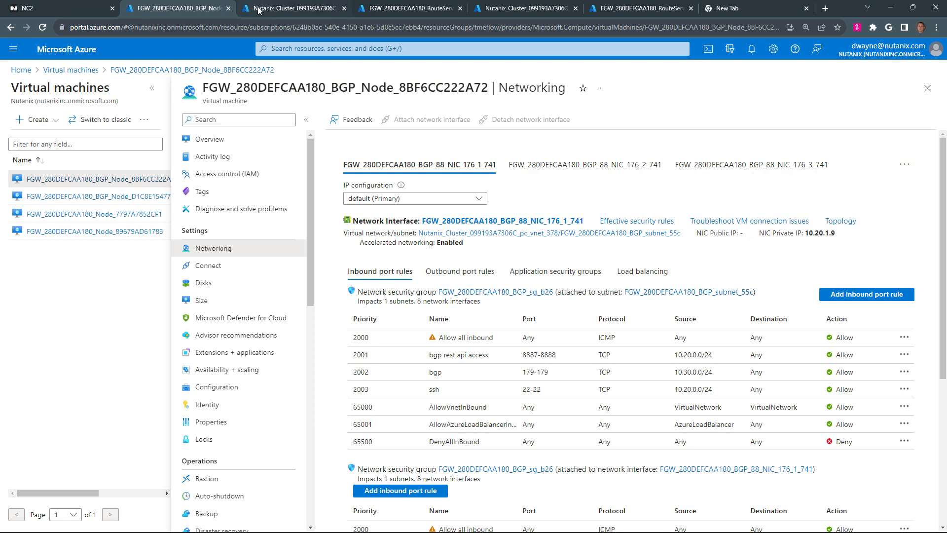
Inspect the subnets of the Prism Central and RouteServer virtual networks, plus the BGP peers of the Azure Route Server
click(258, 9)
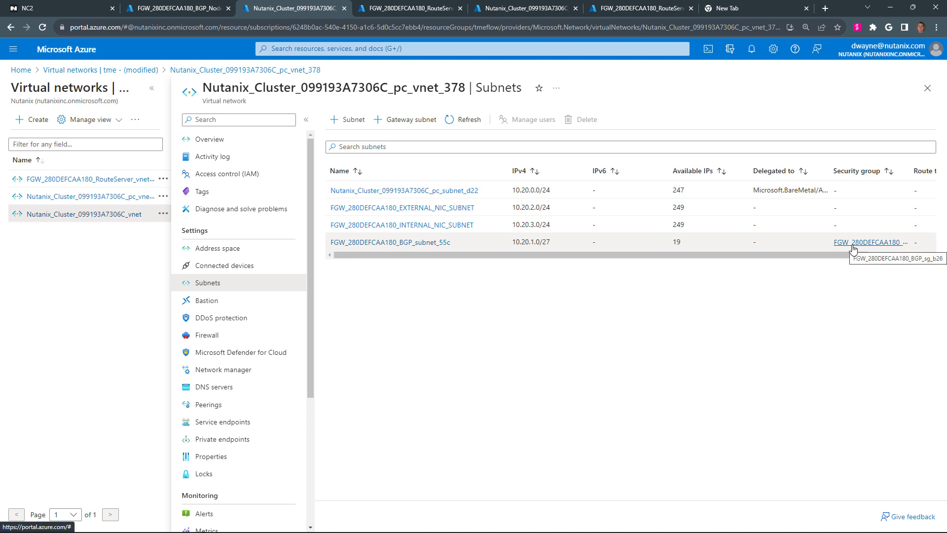
click(371, 9)
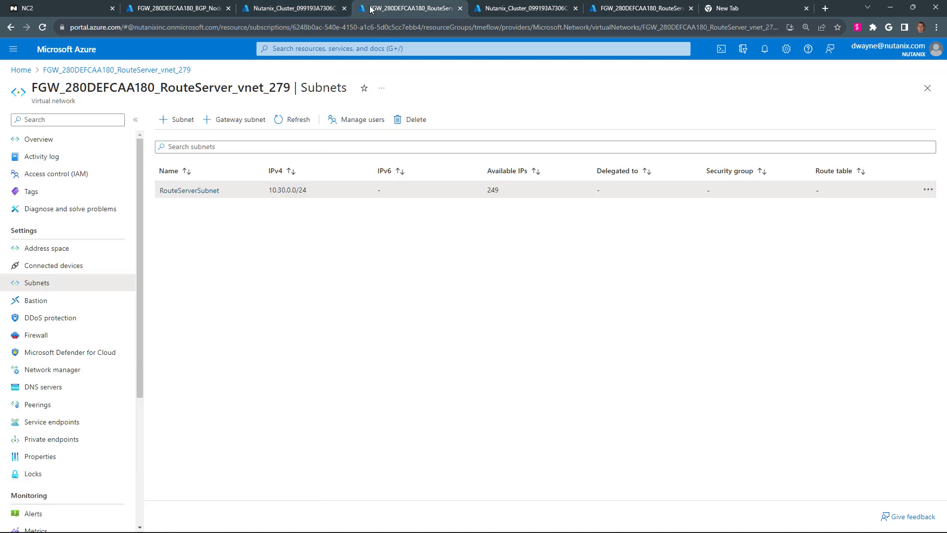
click(602, 10)
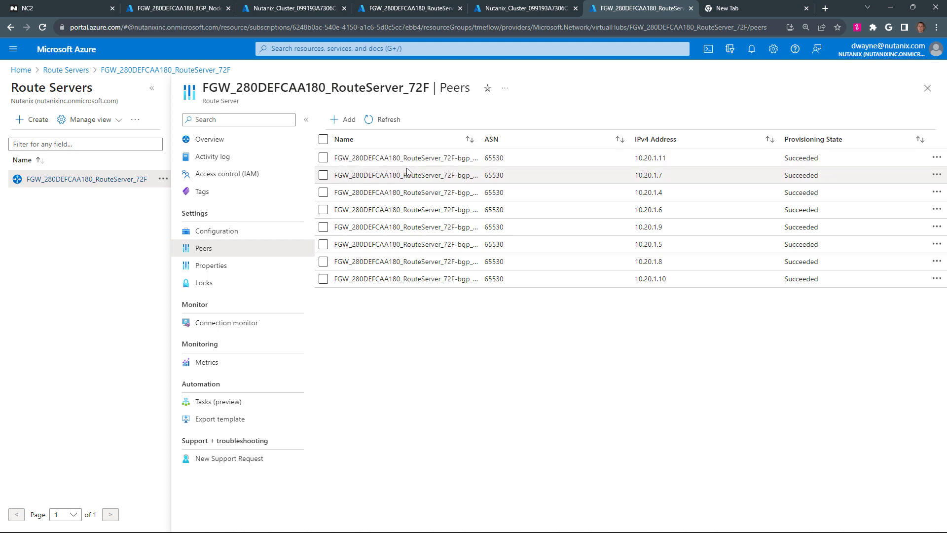
Return to the NC2 console and update the cluster configuration, saving a Flow Gateway desired network bandwidth of 33 Gbps
click(58, 10)
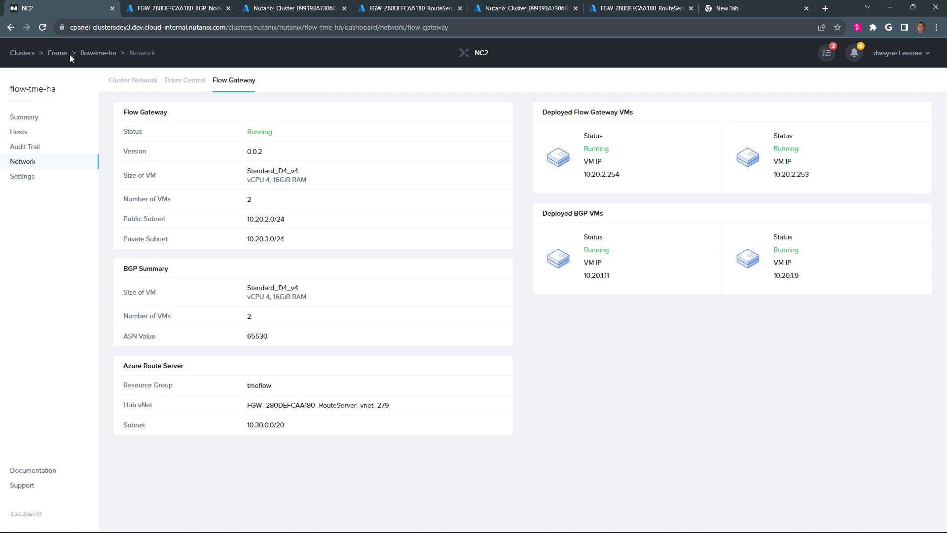
click(22, 119)
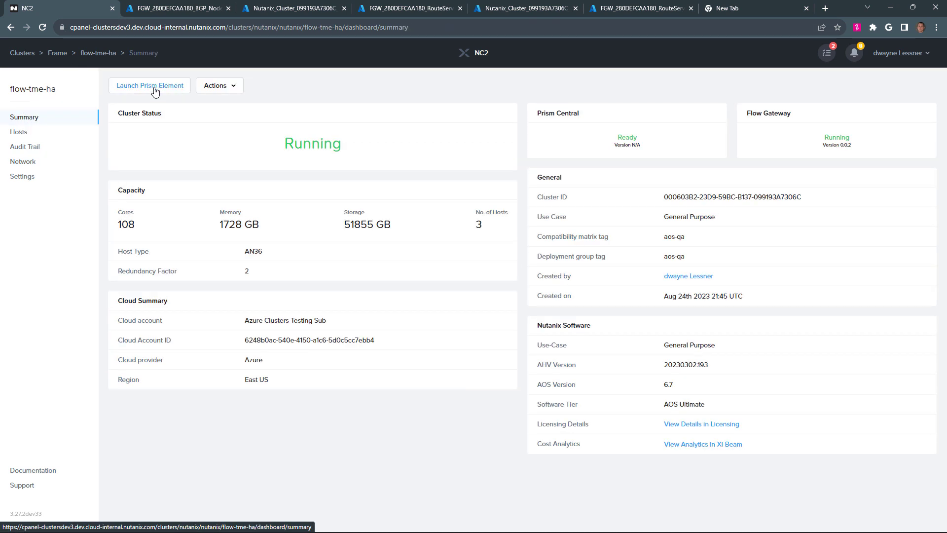
click(220, 93)
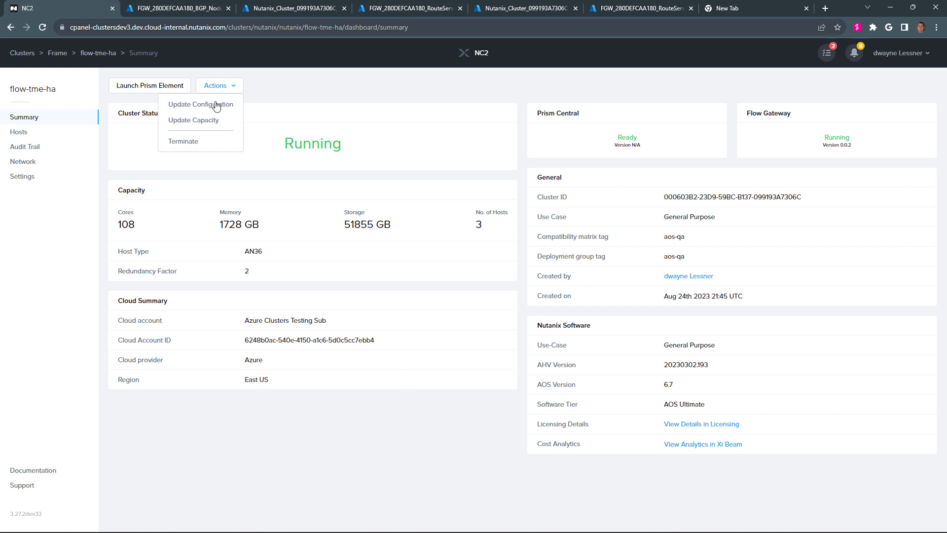
click(208, 109)
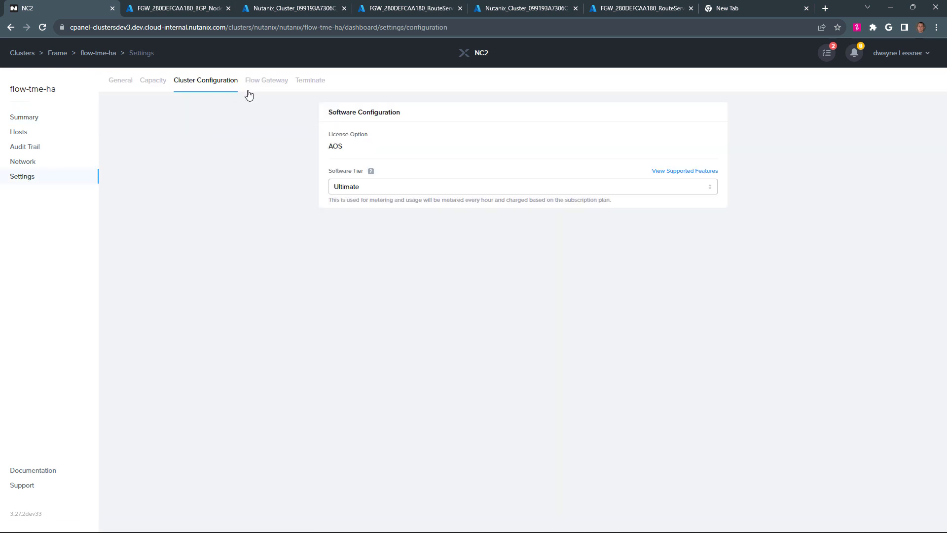
click(264, 81)
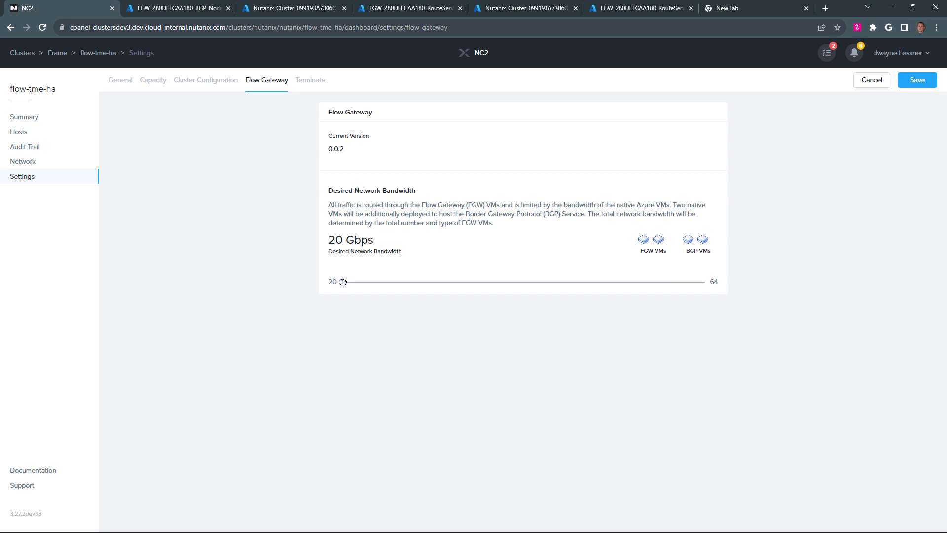
drag(343, 282, 448, 282)
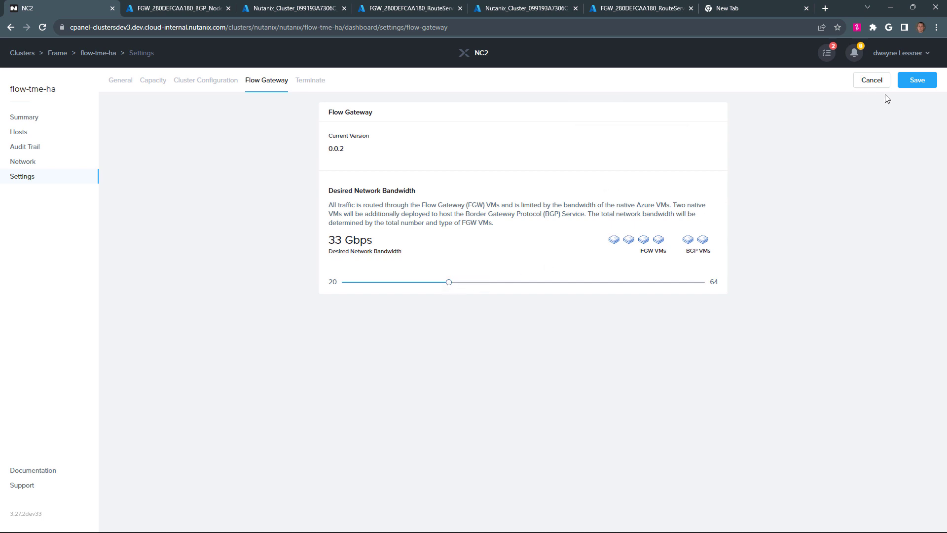
click(915, 81)
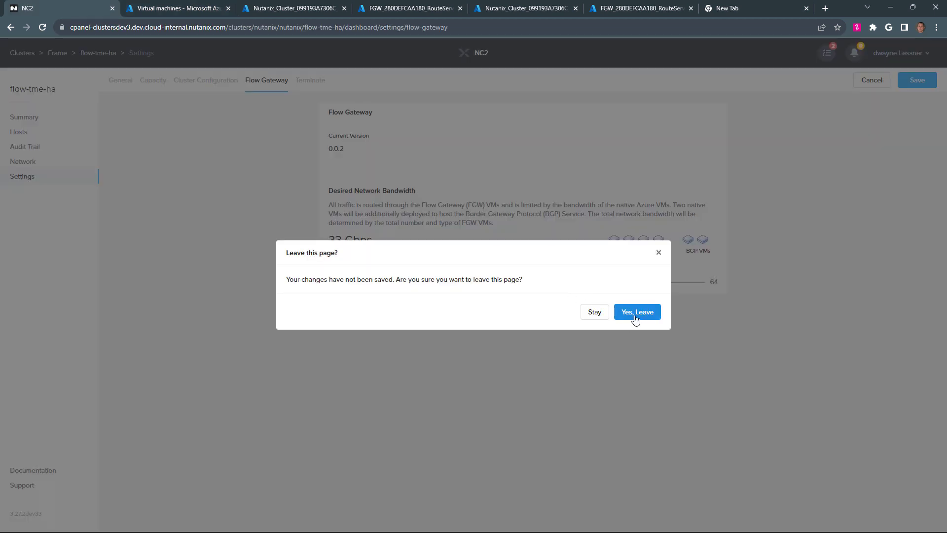
Leave the settings page and check the deployed Flow Gateway VMs in the cluster's network details
click(634, 315)
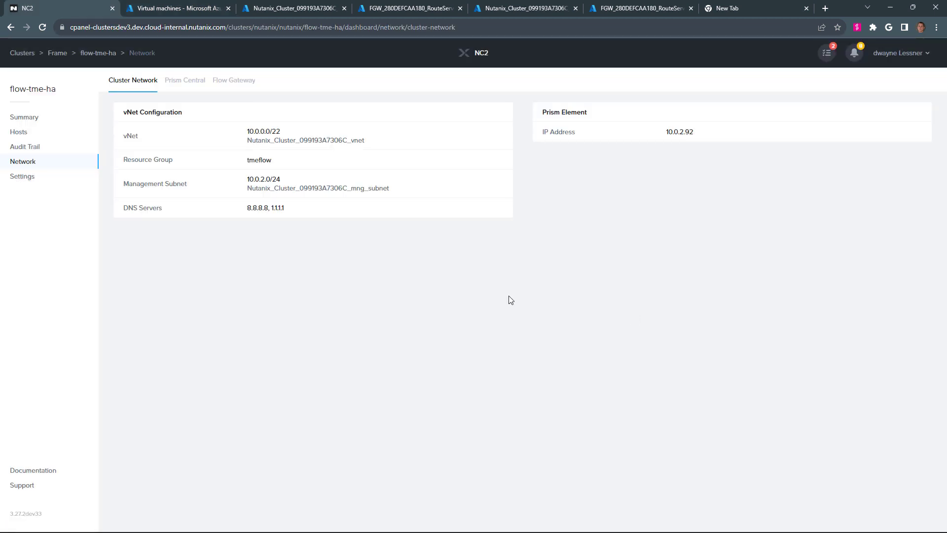
click(233, 81)
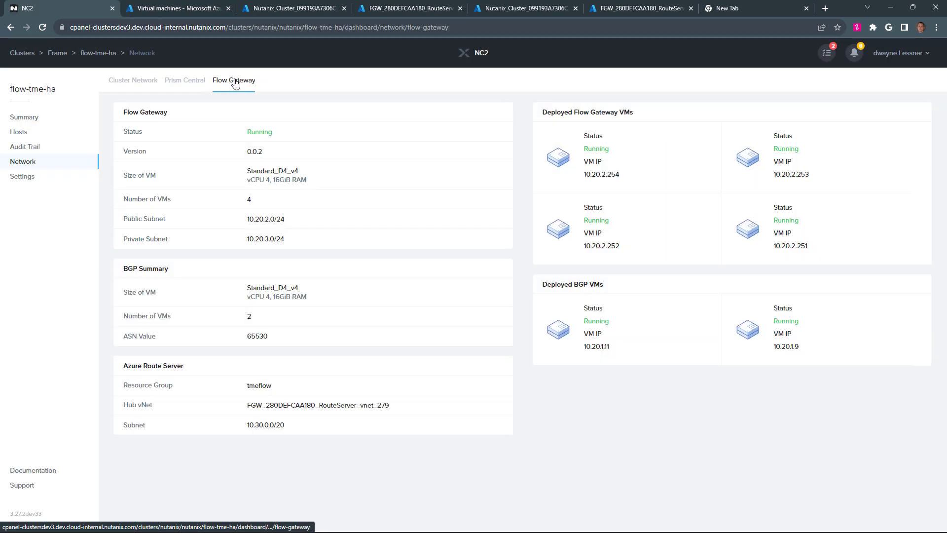